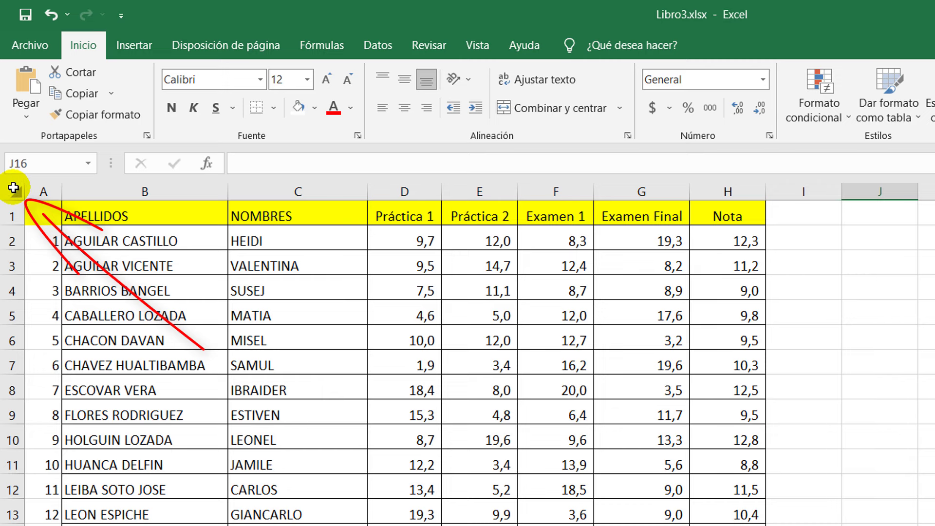
# Step: Select the entire sheet and clear Bloqueada in Formato de celdas > Proteger
pyautogui.click(12, 190)
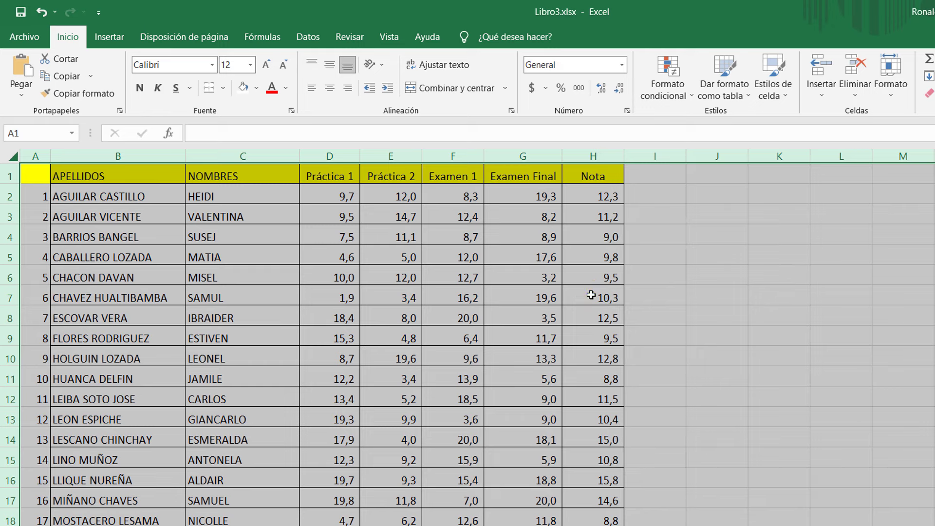
pyautogui.rightClick(591, 295)
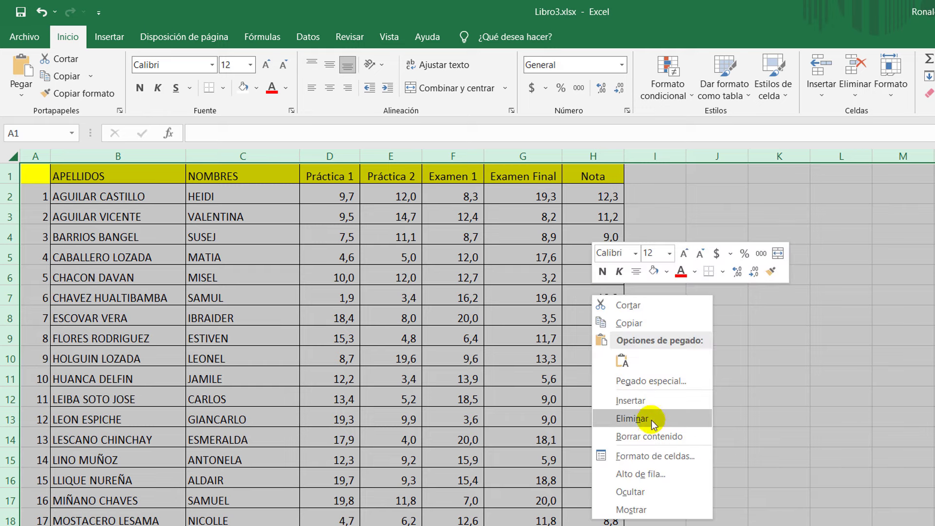
pyautogui.click(685, 457)
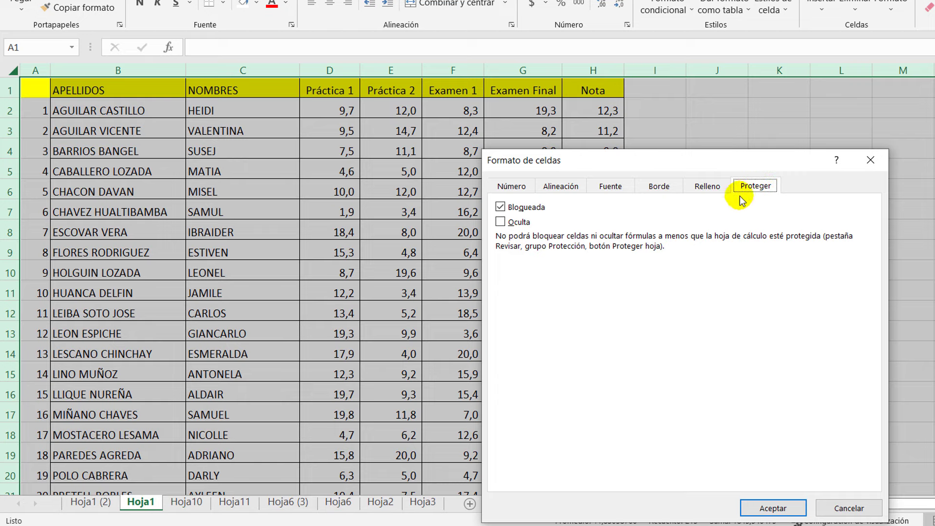
pyautogui.click(501, 207)
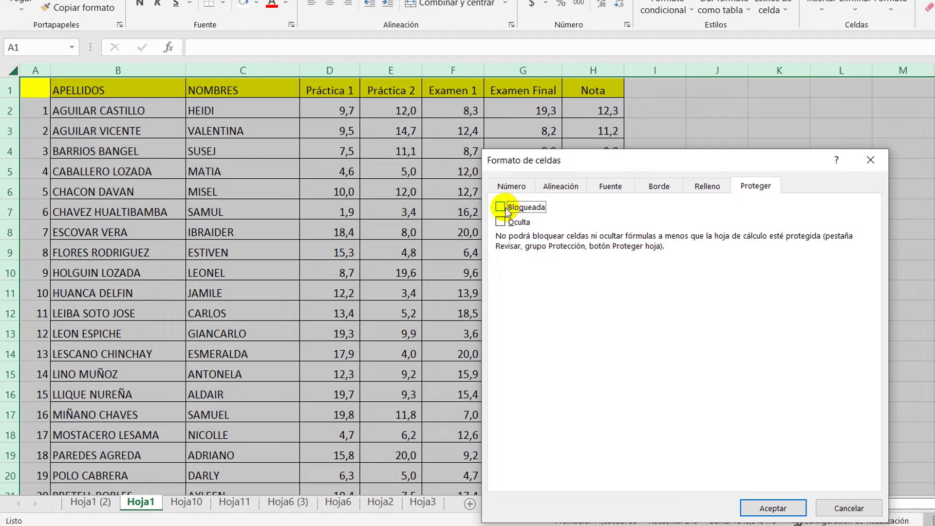
pyautogui.click(765, 508)
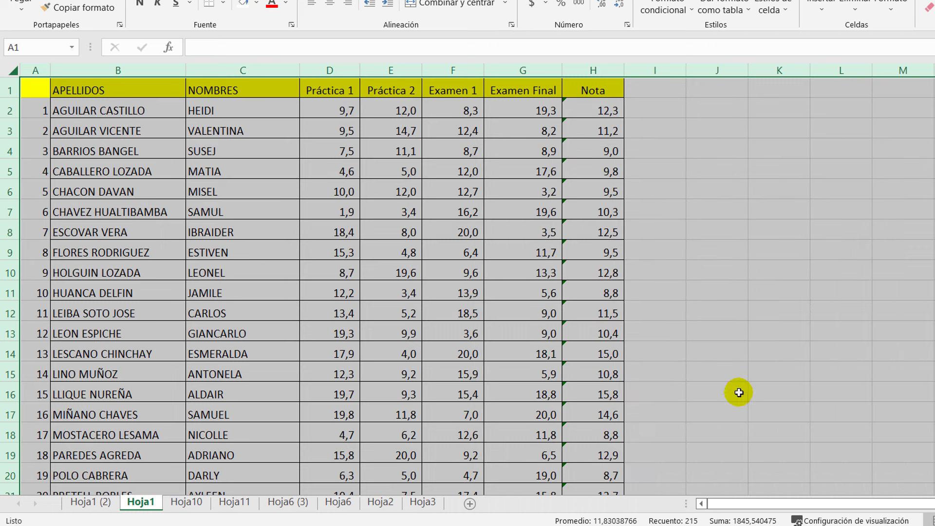
# Step: Select column E (Práctica 2) and turn Bloqueada back on via Formato de celdas
pyautogui.click(732, 371)
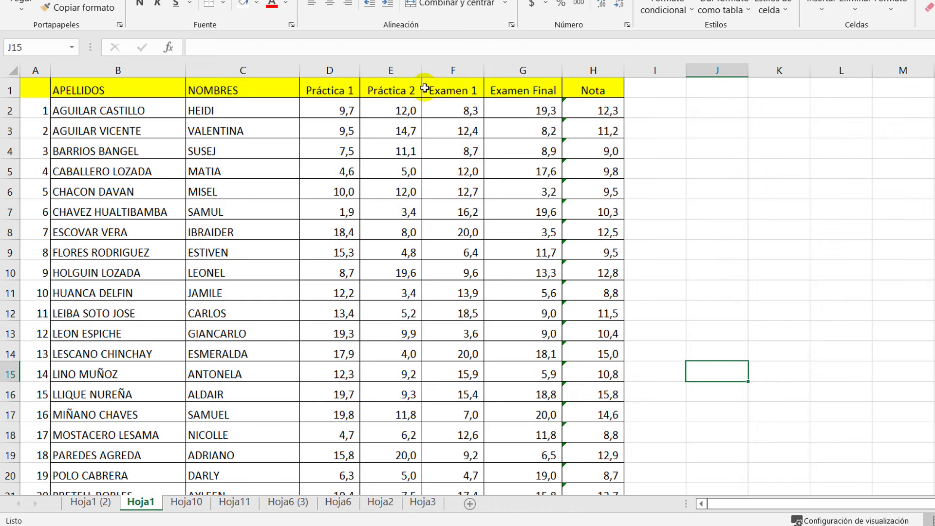
pyautogui.click(400, 71)
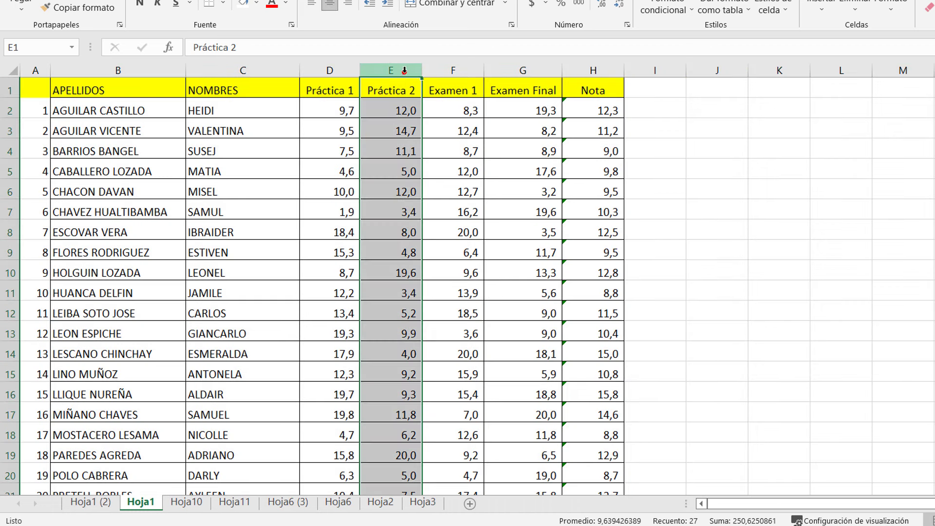
pyautogui.click(10, 209)
pyautogui.moveTo(369, 107)
pyautogui.mouseDown()
pyautogui.moveTo(407, 232)
pyautogui.moveTo(400, 373)
pyautogui.mouseUp()
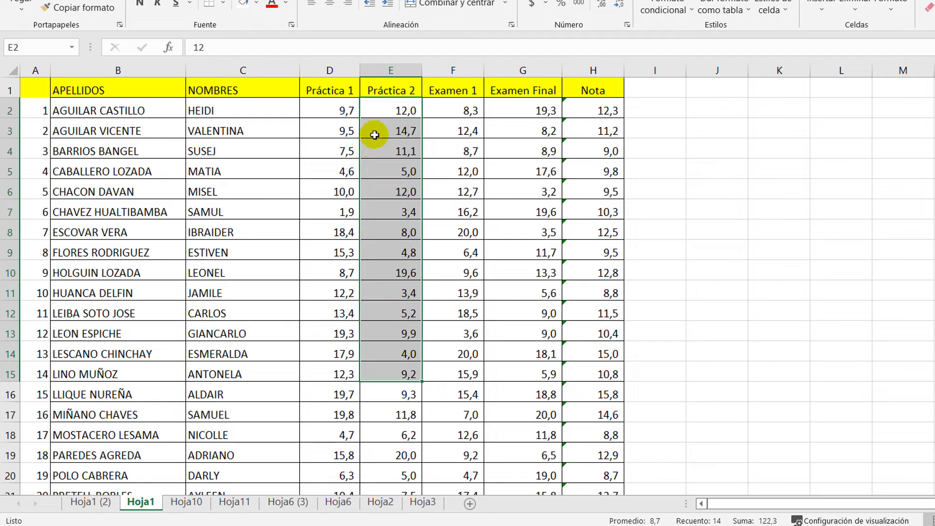
pyautogui.click(398, 71)
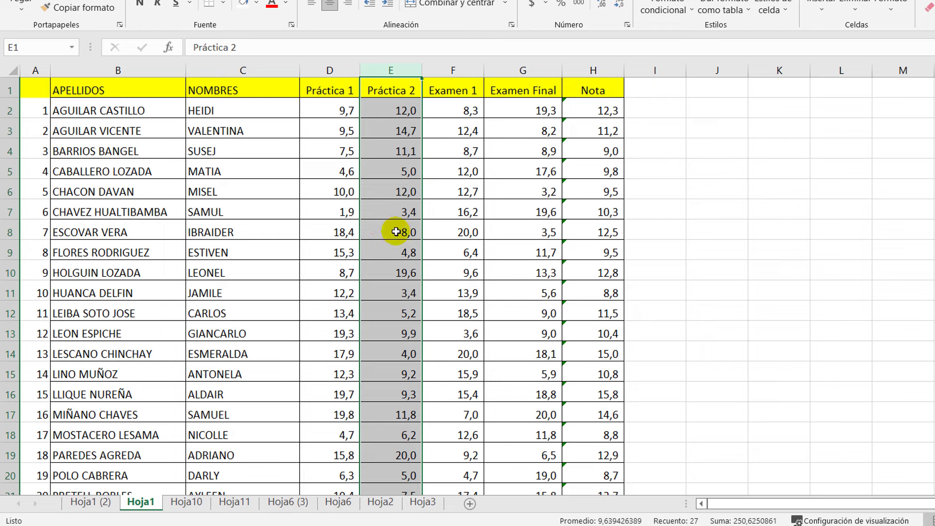
pyautogui.rightClick(395, 207)
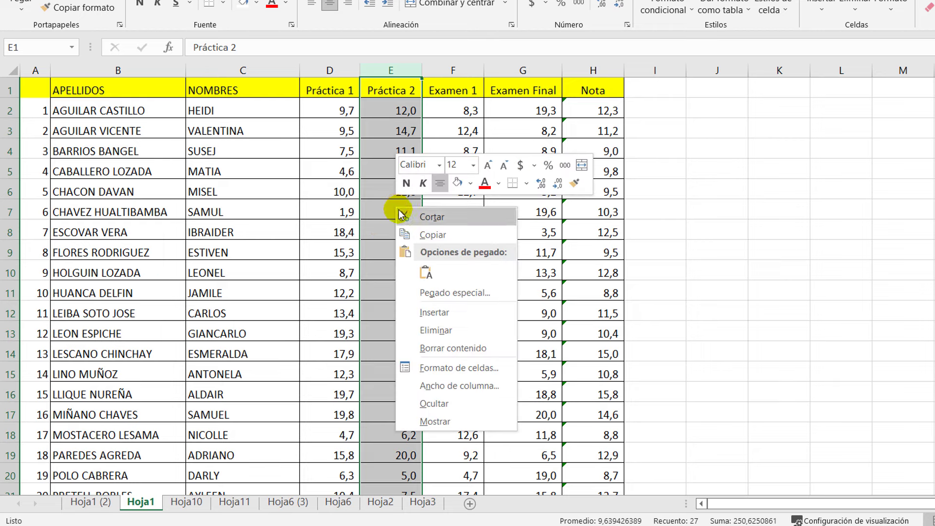
pyautogui.click(445, 368)
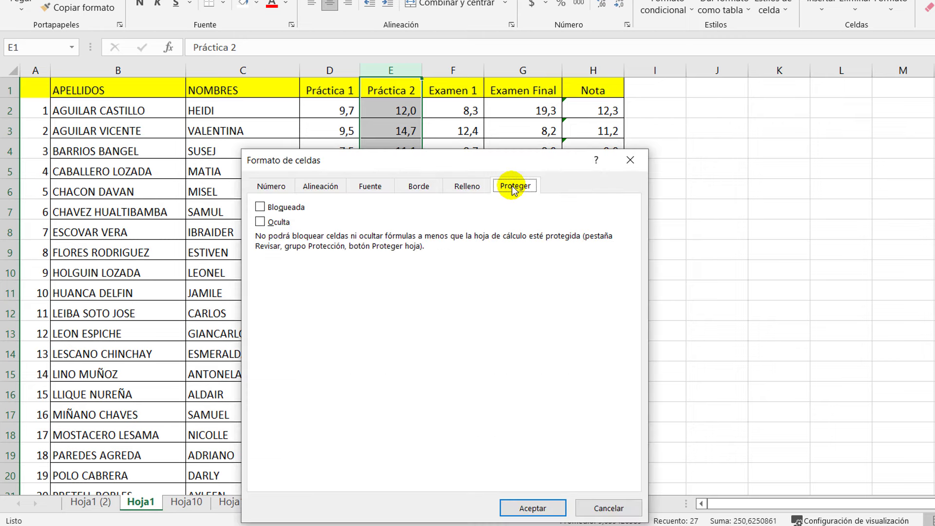
pyautogui.click(260, 208)
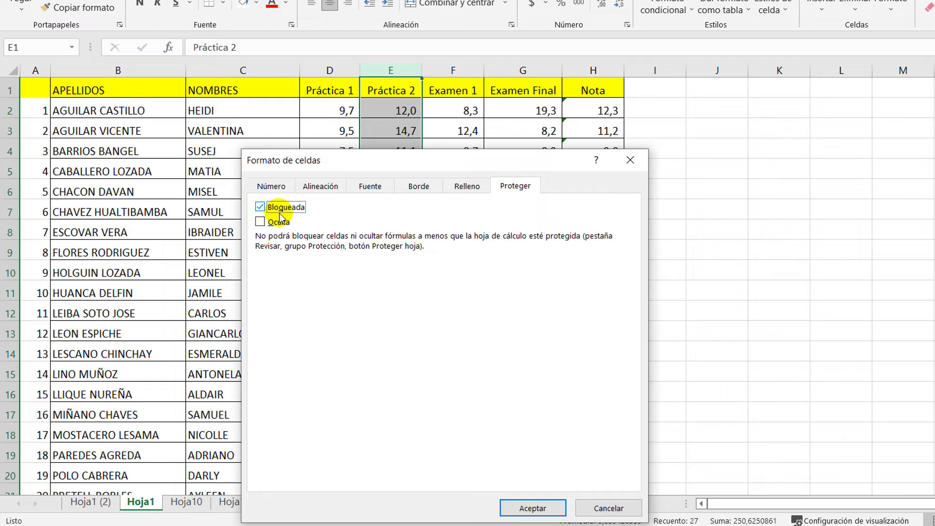
pyautogui.click(526, 508)
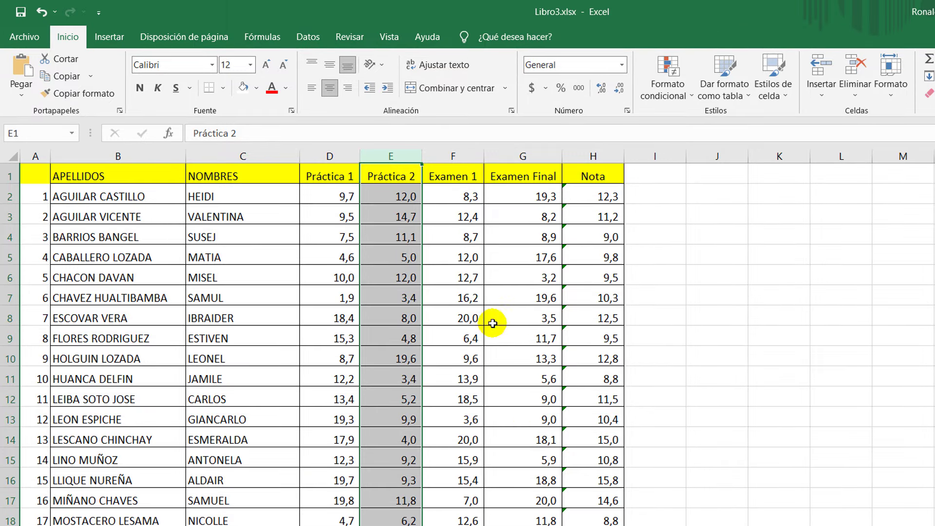
# Step: Protect the worksheet from Revisar > Proteger hoja with a confirmed password
pyautogui.click(353, 40)
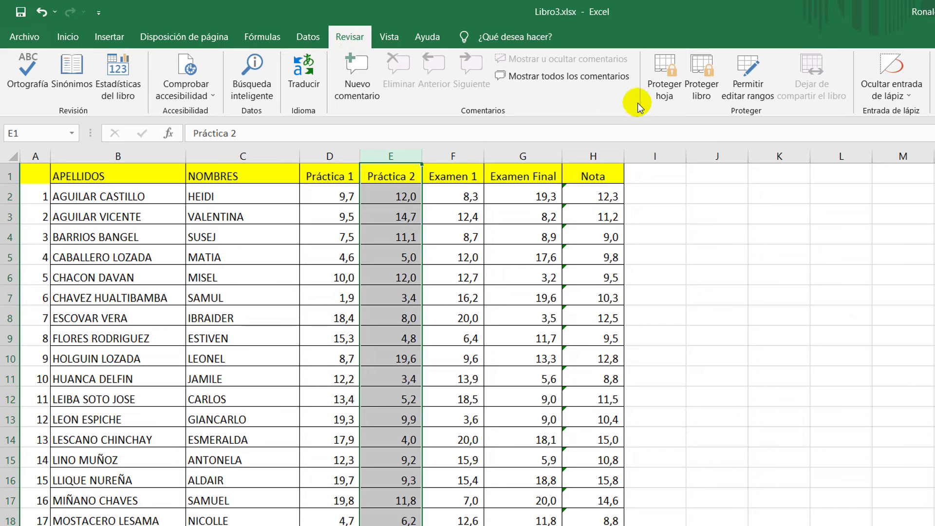
pyautogui.click(671, 99)
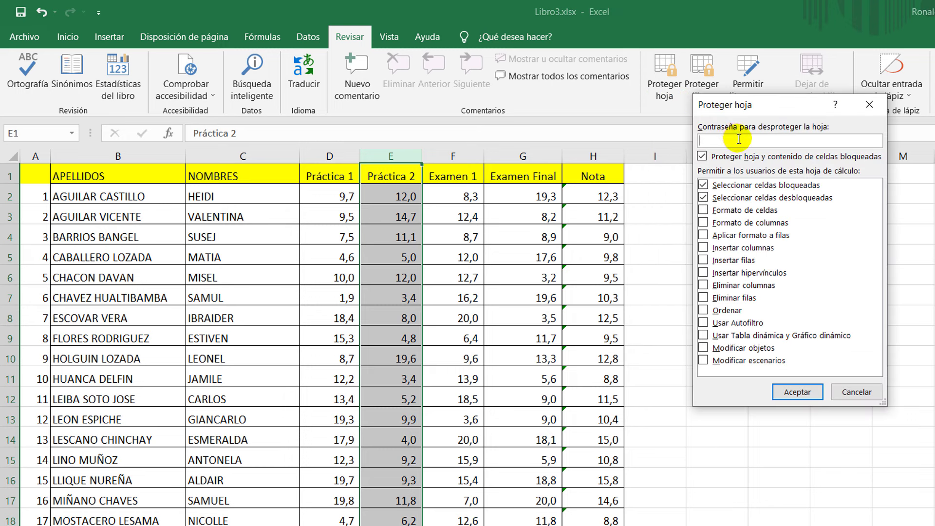
pyautogui.write('1')
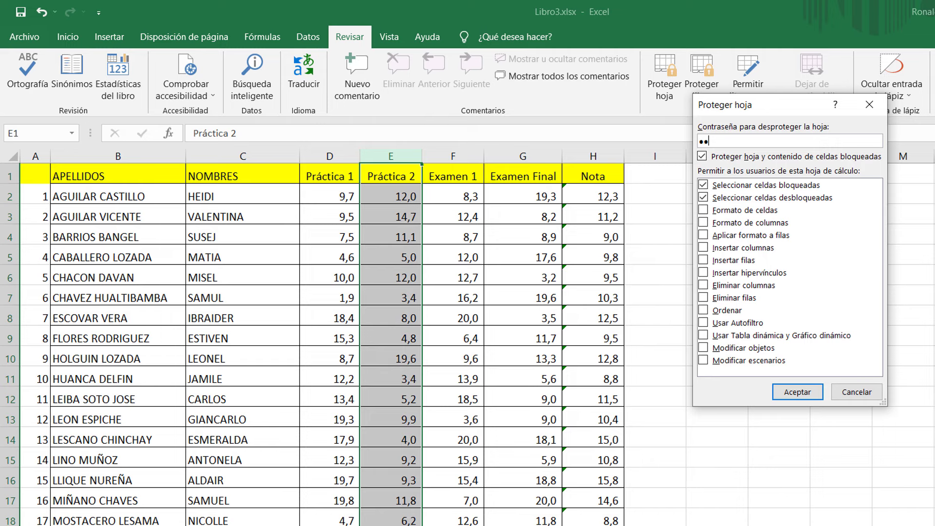
pyautogui.click(796, 392)
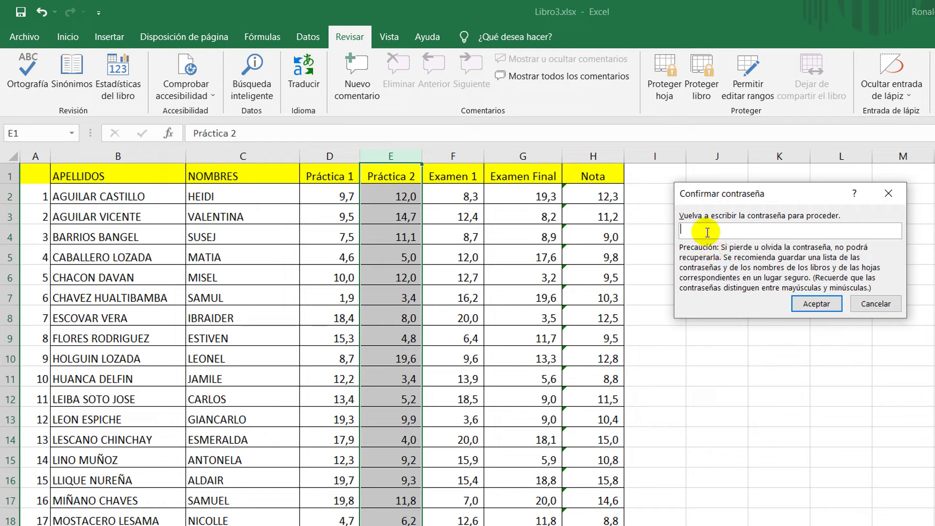
pyautogui.write('1')
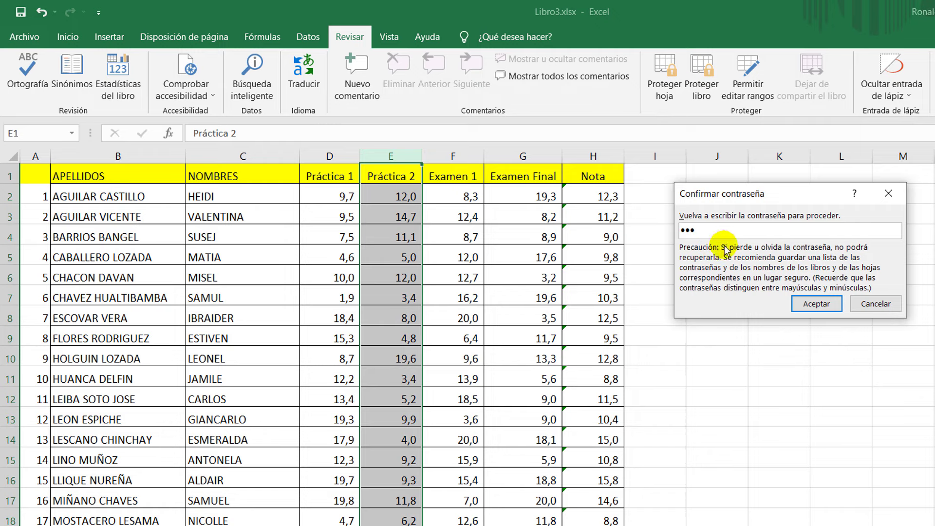
pyautogui.click(801, 302)
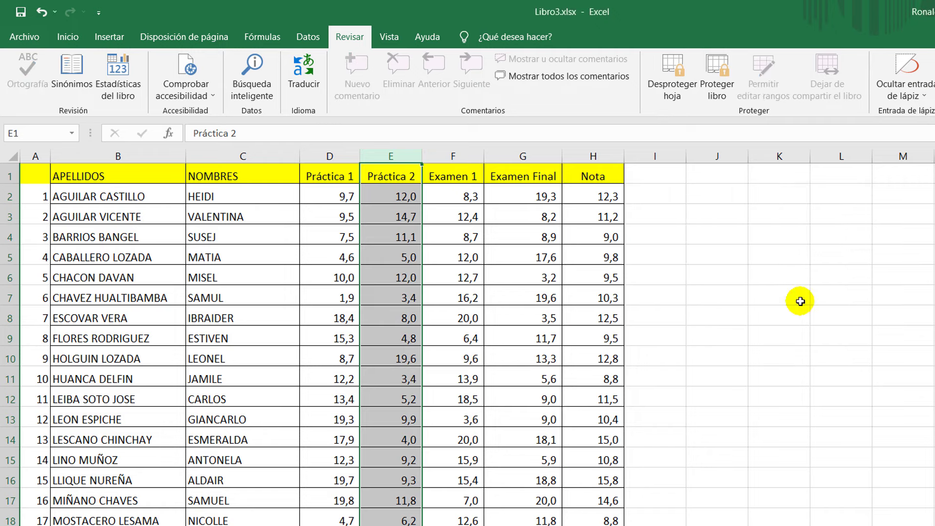
pyautogui.click(734, 345)
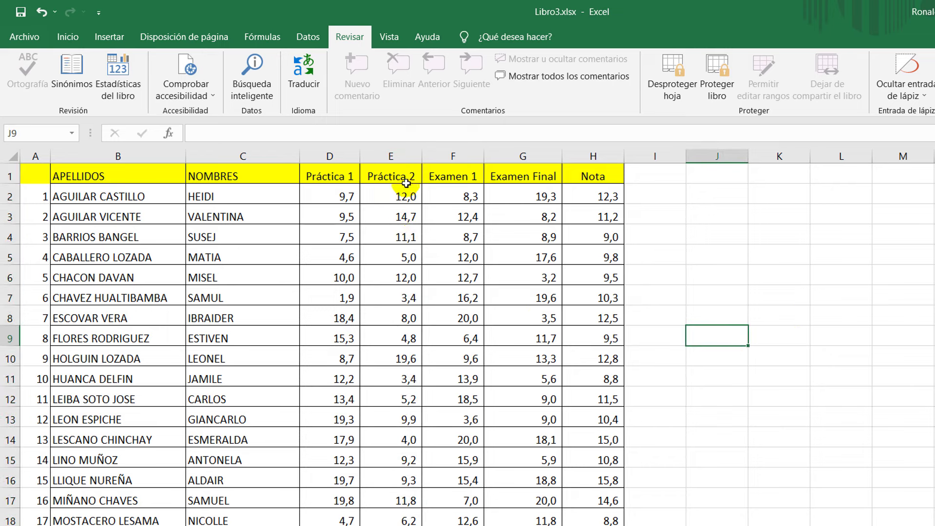
pyautogui.click(393, 345)
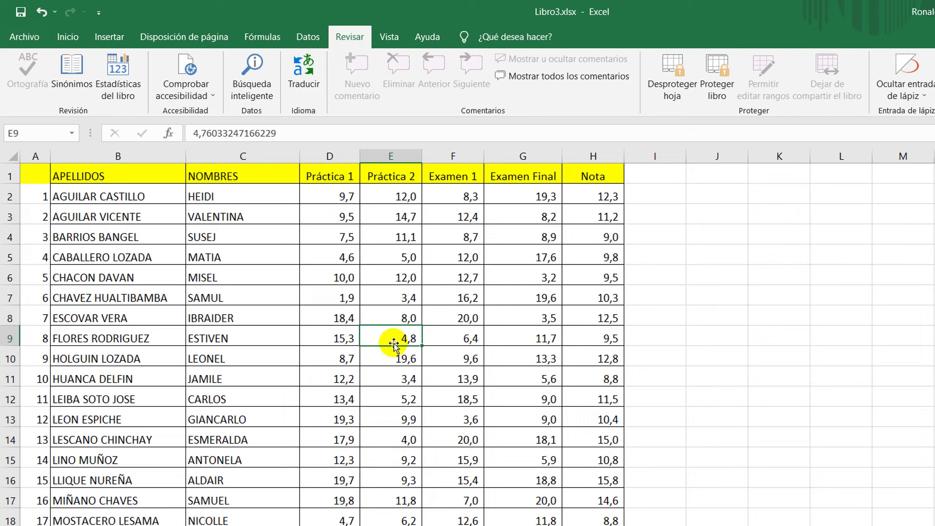
pyautogui.doubleClick(394, 345)
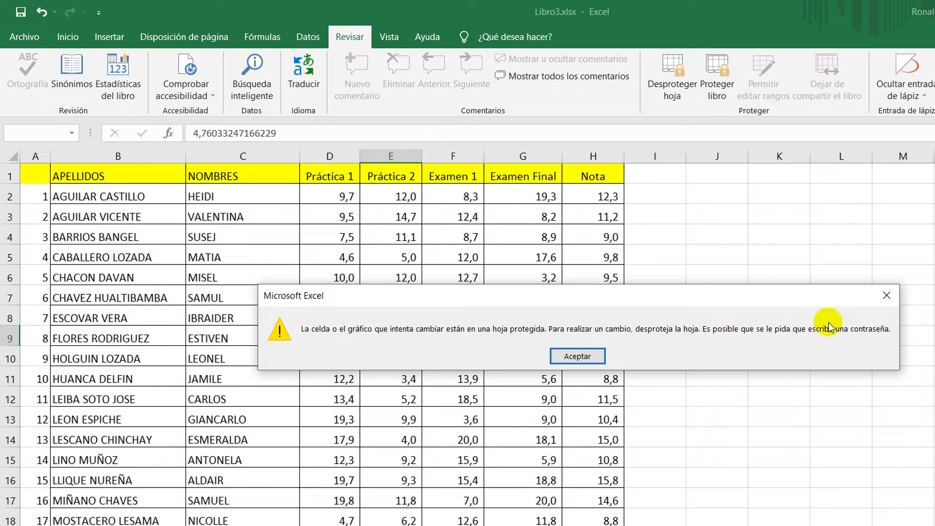
pyautogui.click(887, 296)
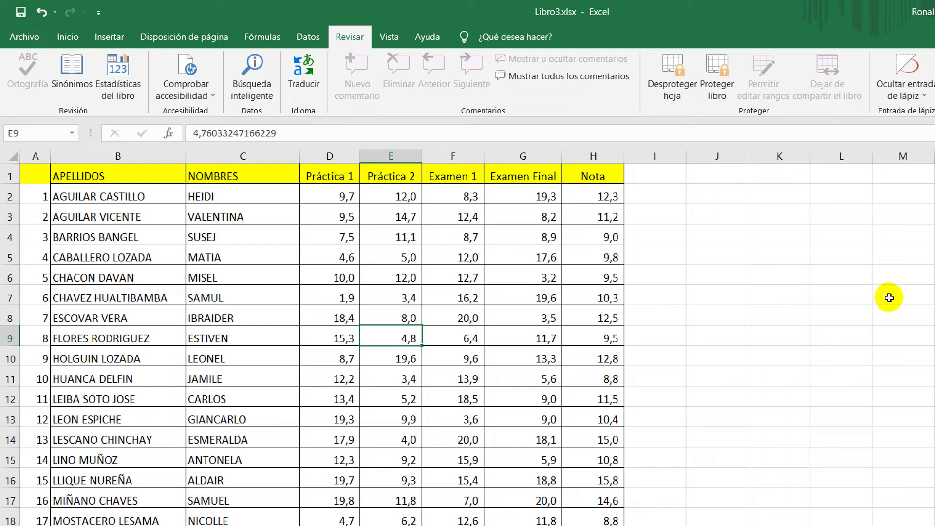
pyautogui.click(395, 155)
pyautogui.rightClick(396, 156)
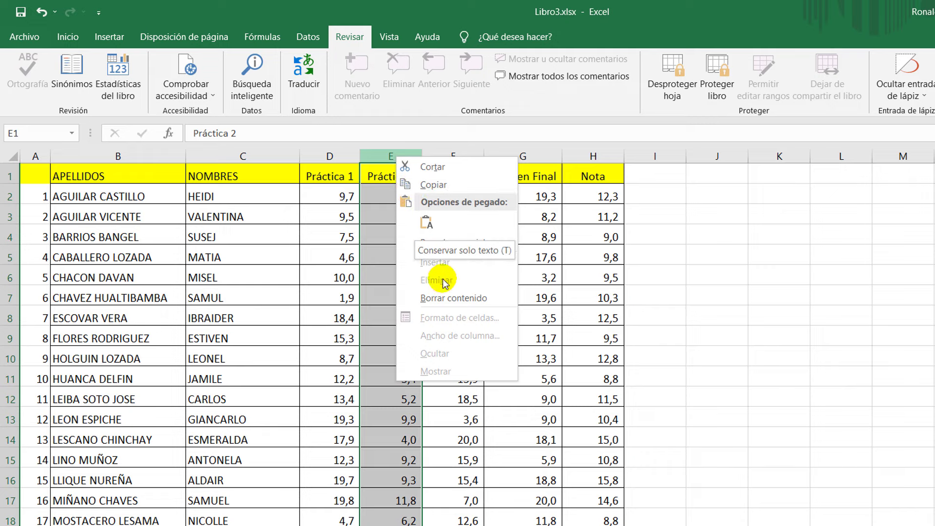
pyautogui.press('Escape')
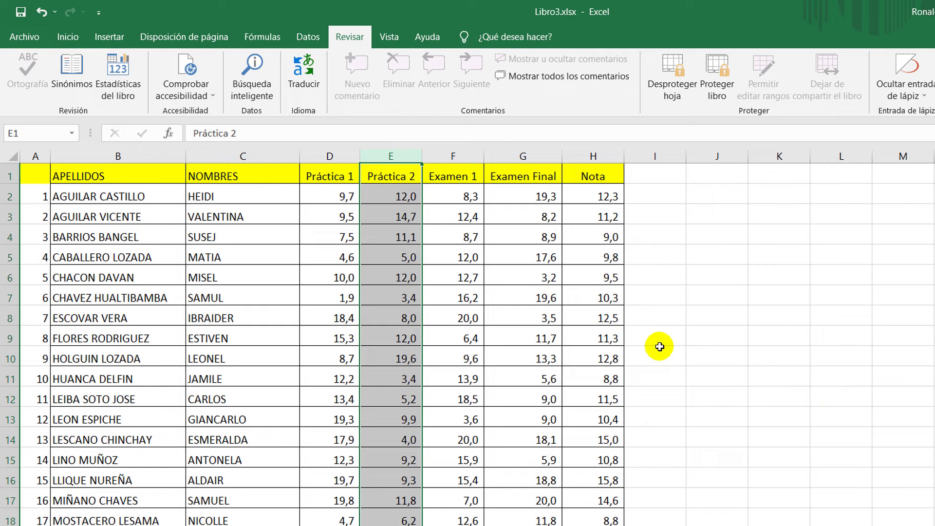
pyautogui.click(839, 436)
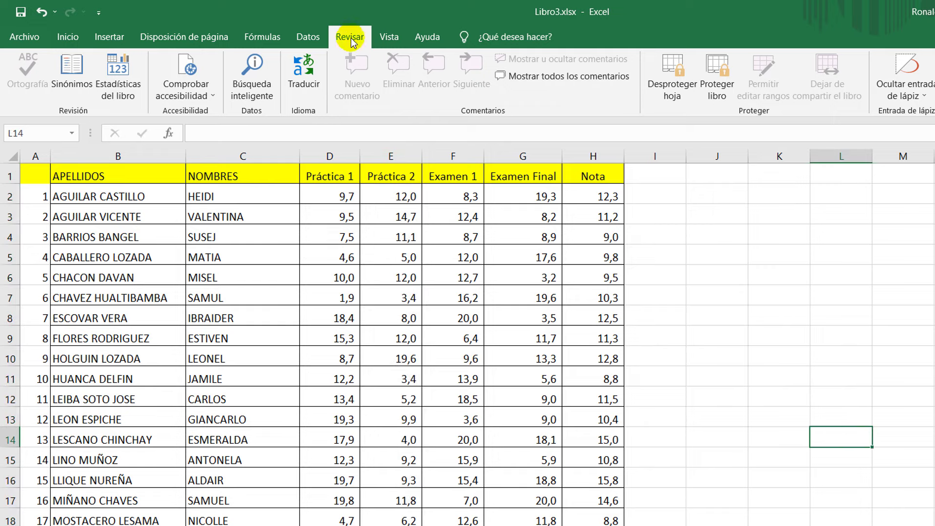
# Step: Unprotect the sheet via Revisar > Desproteger hoja, entering the sheet password
pyautogui.click(670, 84)
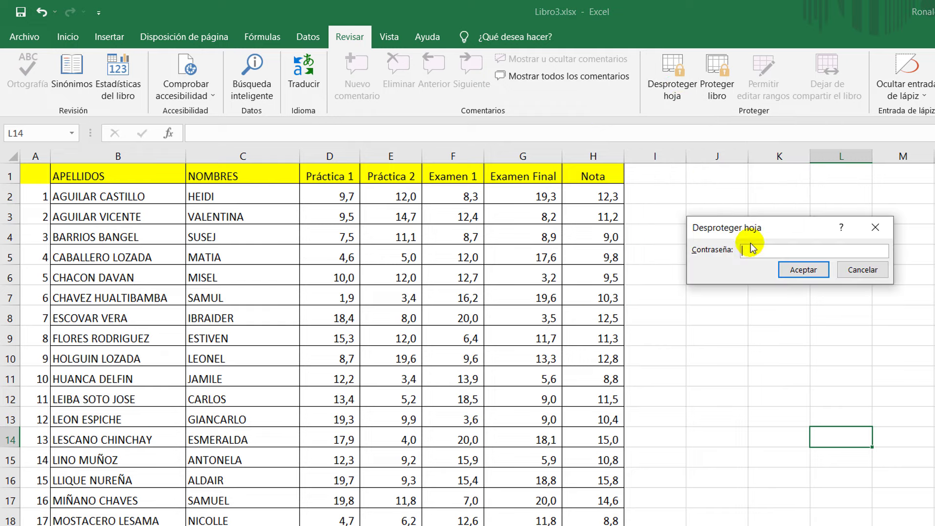
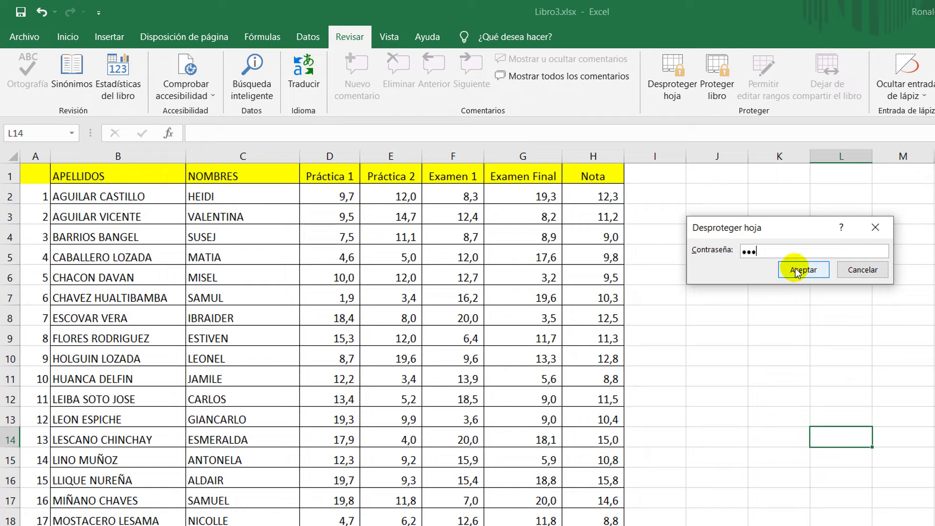
pyautogui.click(803, 271)
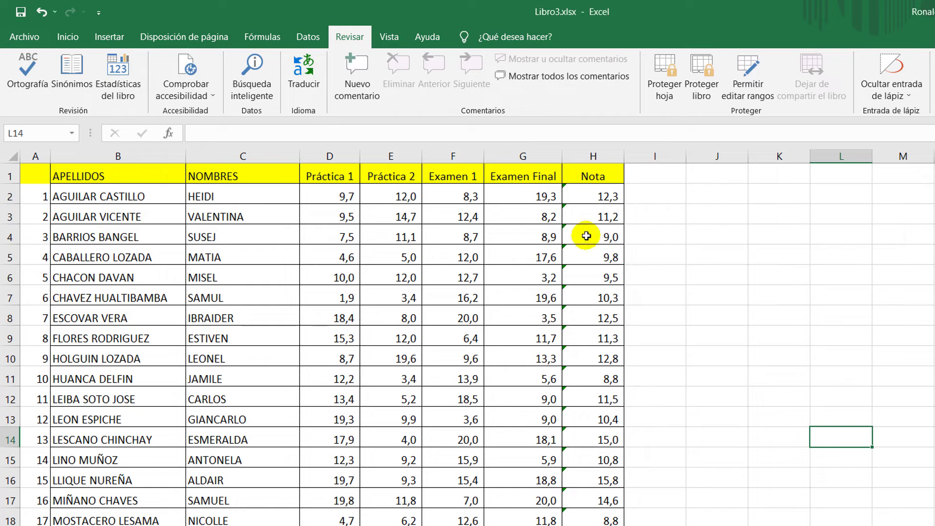
# Step: Enter Práctica 2 grades 12 in E5 and 14 in E8
pyautogui.click(401, 255)
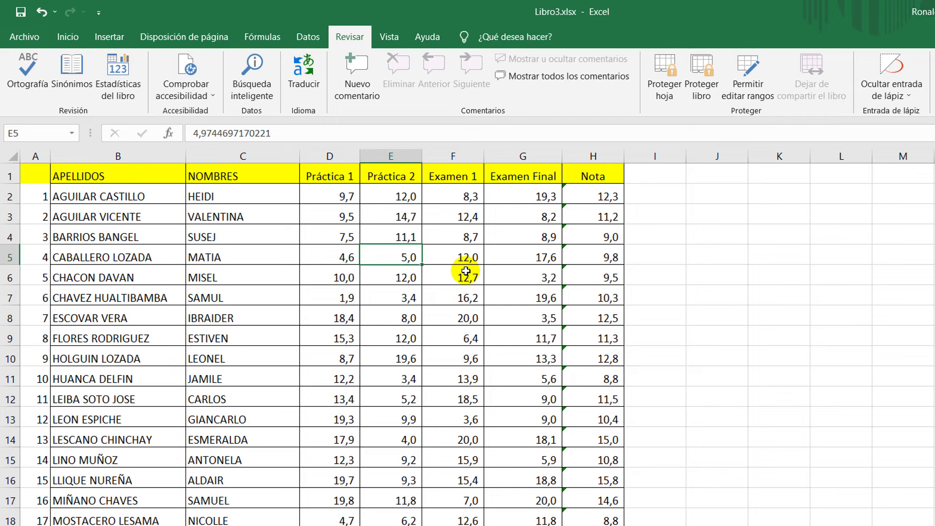
pyautogui.write('12')
pyautogui.press('Return')
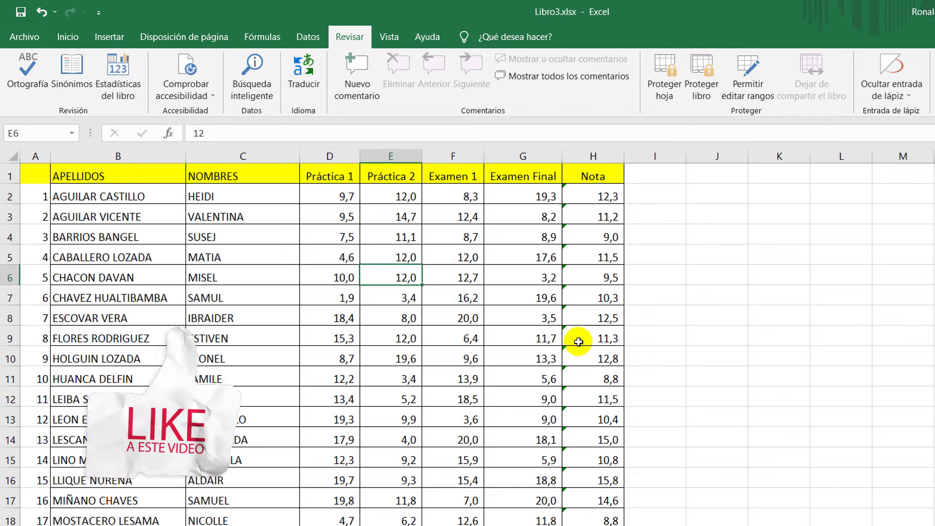
pyautogui.click(407, 319)
pyautogui.write('14')
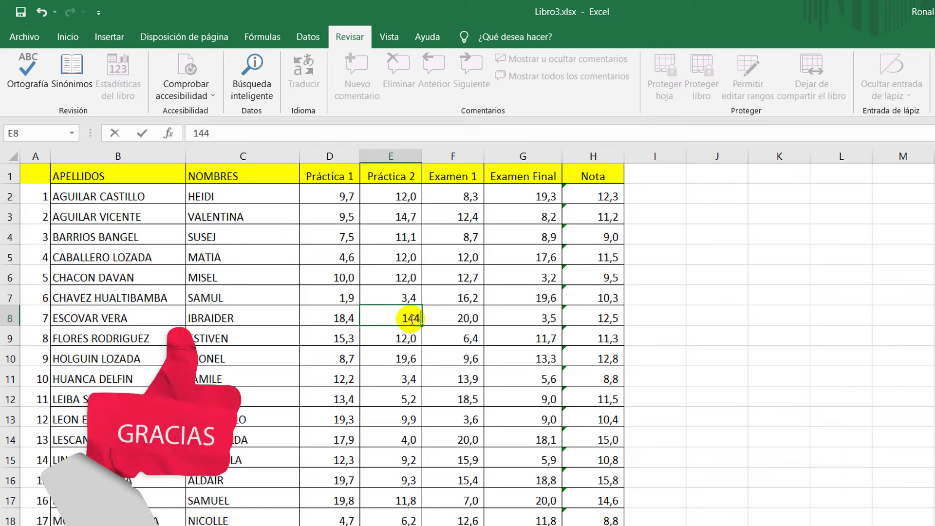
pyautogui.press('Return')
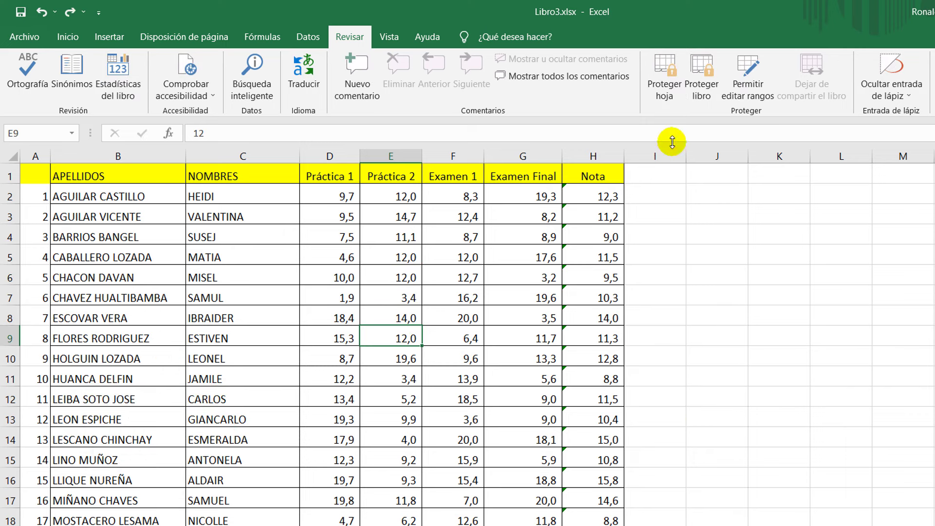
# Step: Reapply Proteger hoja with a password, re-entering it in Confirmar contraseña
pyautogui.click(668, 94)
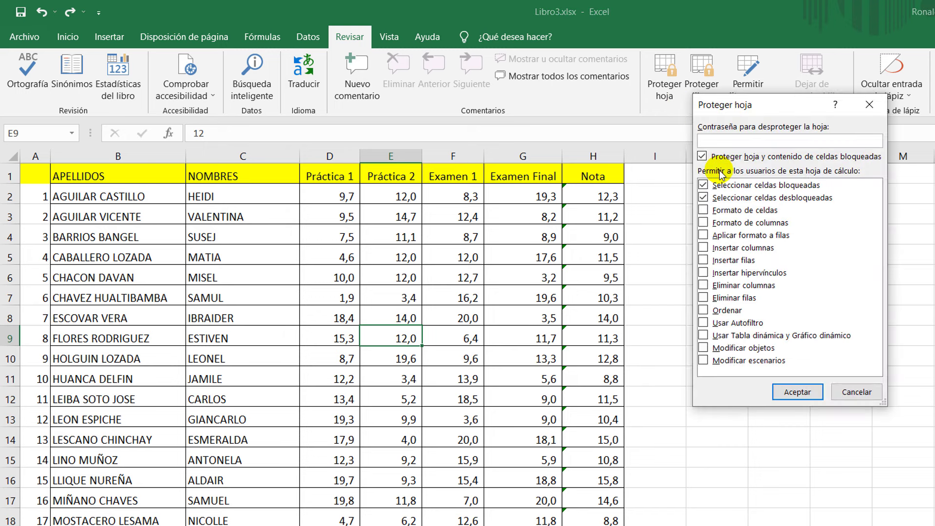
pyautogui.click(799, 393)
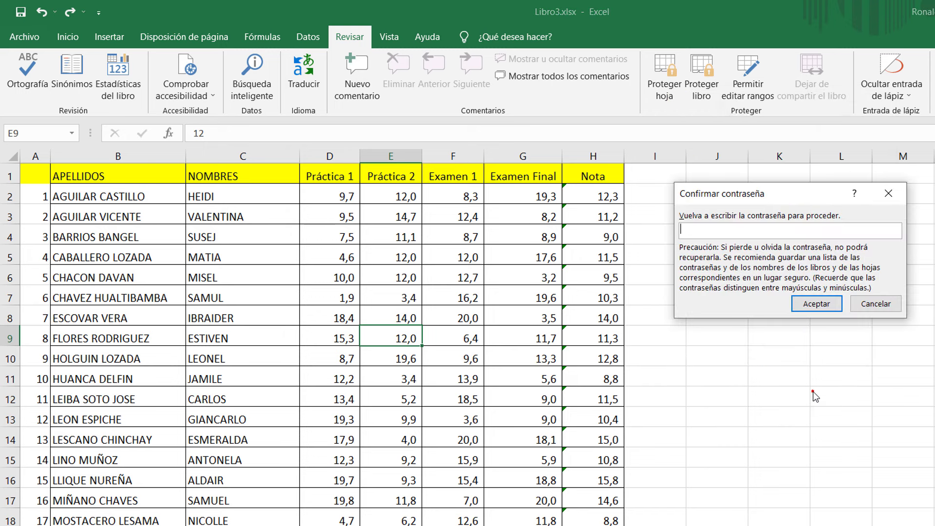
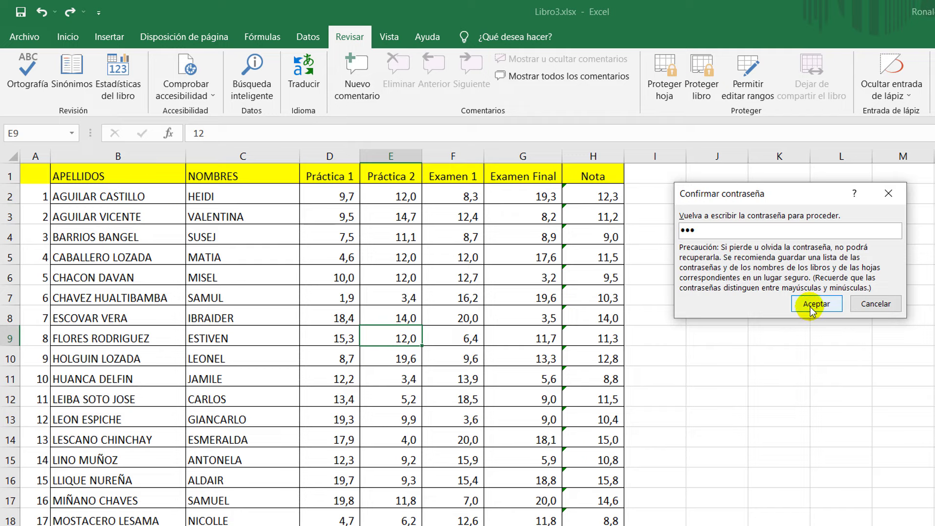
pyautogui.click(816, 305)
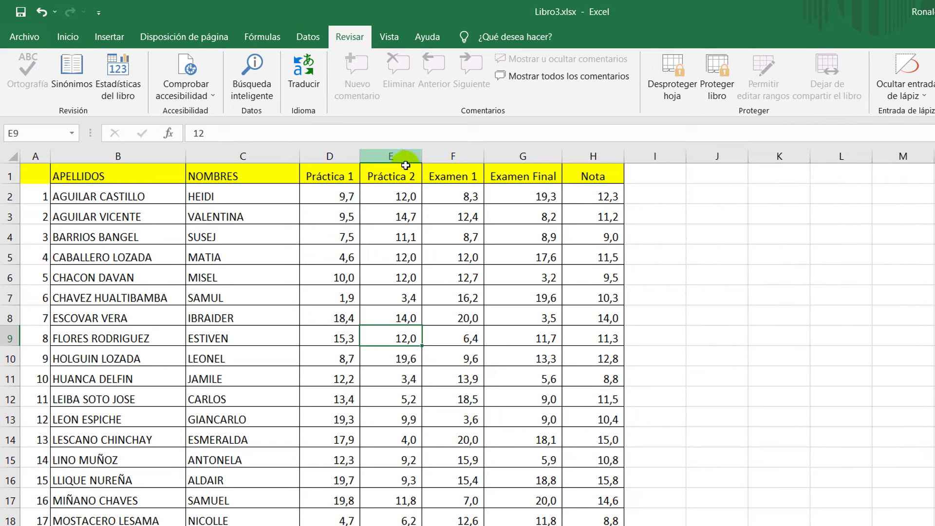
pyautogui.click(398, 426)
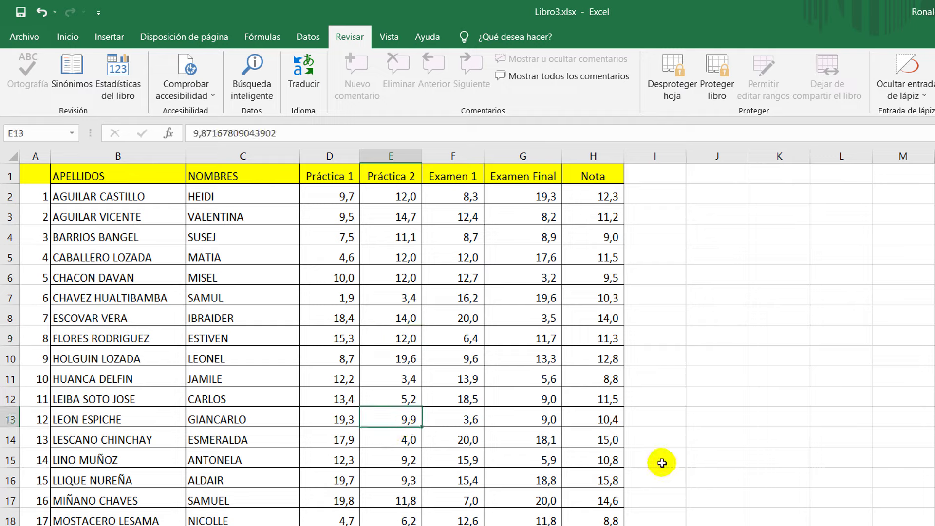